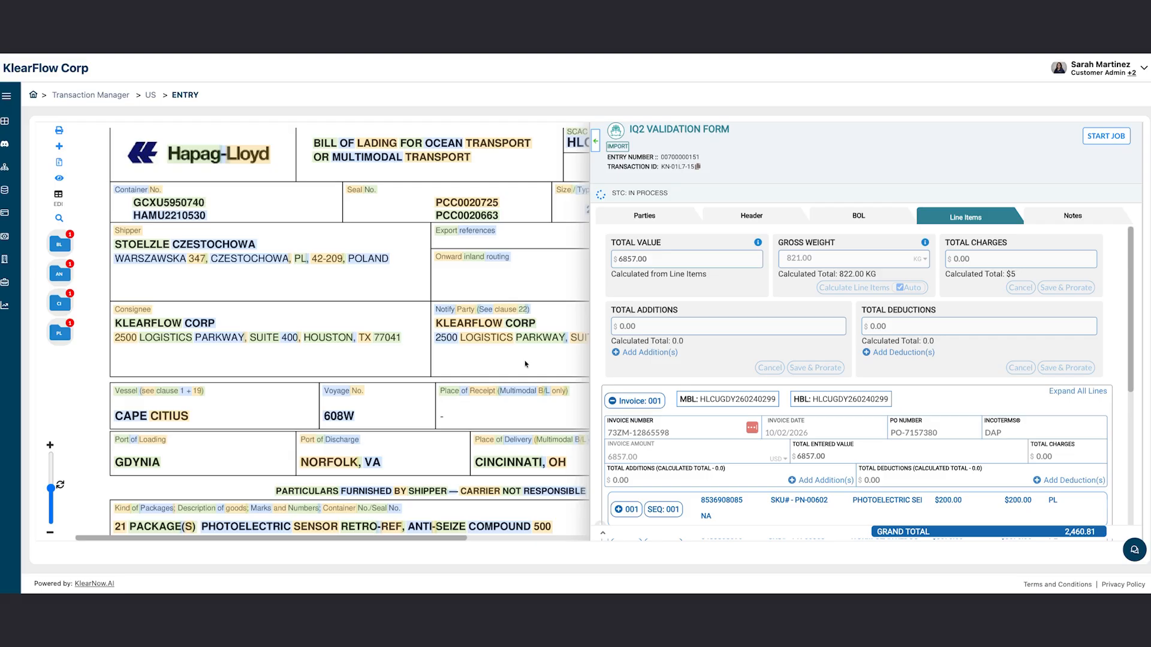
Step: Start the validation job for the entry and look over invoice 001's line items
click(1086, 139)
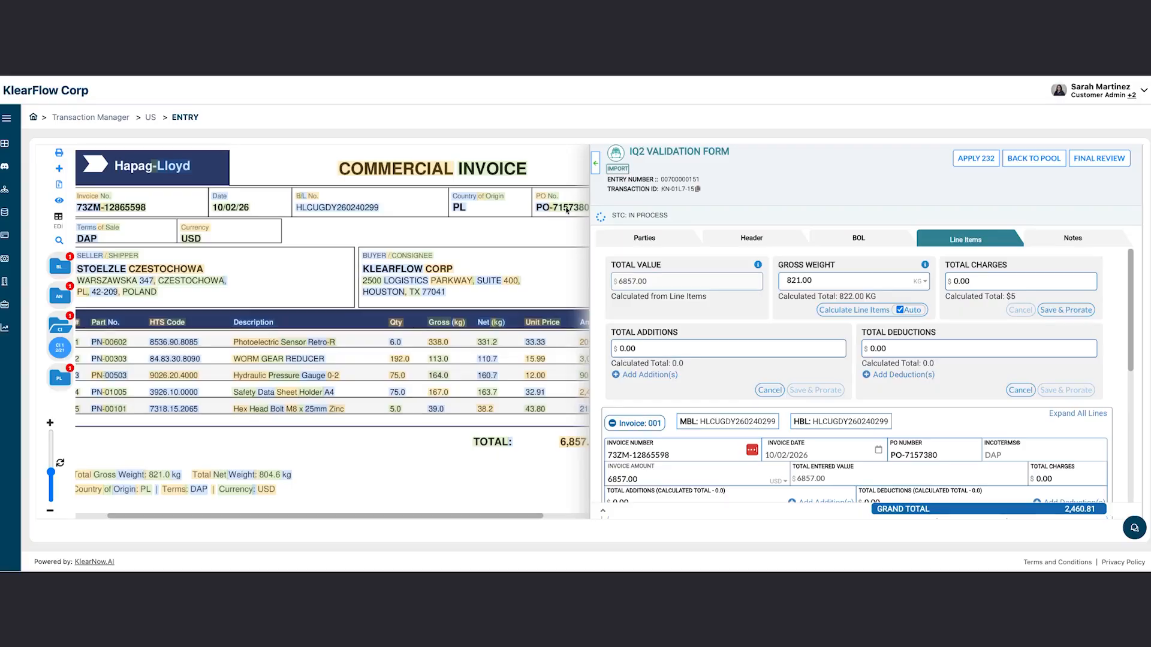
scroll(693, 304, down, 10)
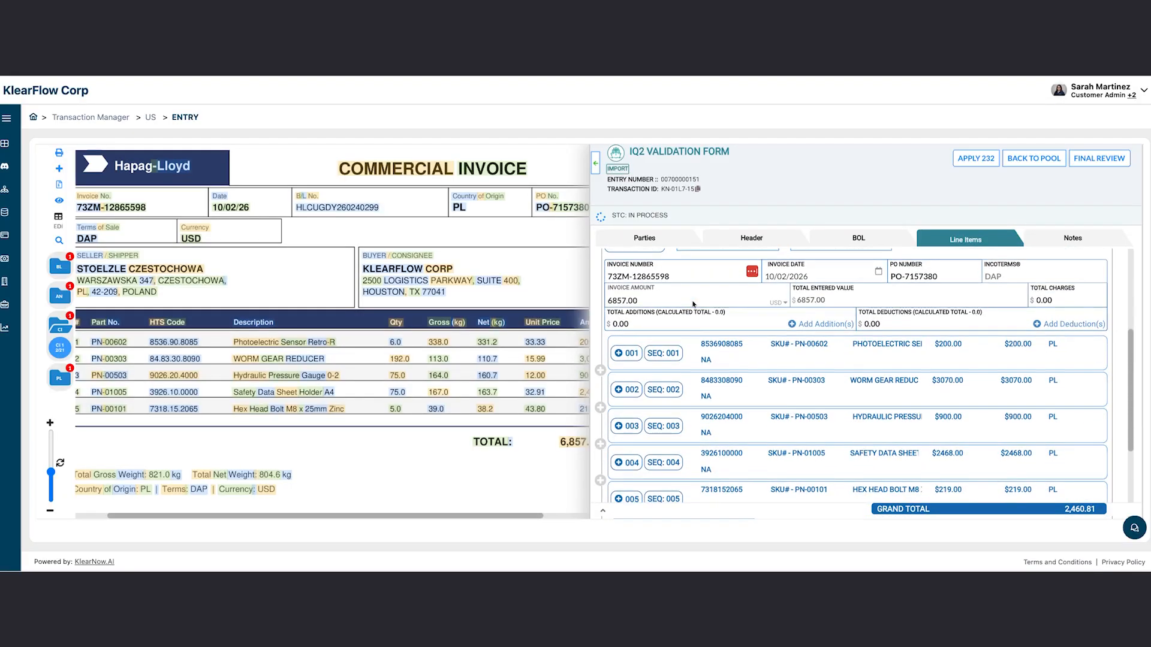
scroll(692, 303, up, 3)
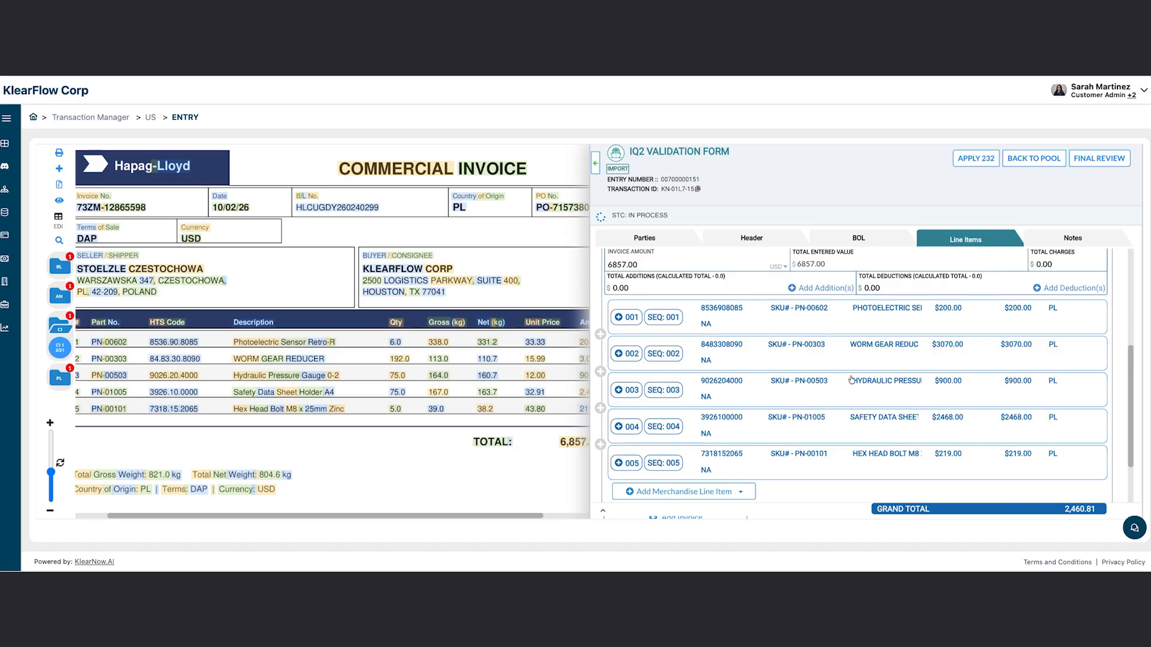
scroll(797, 372, up, 2)
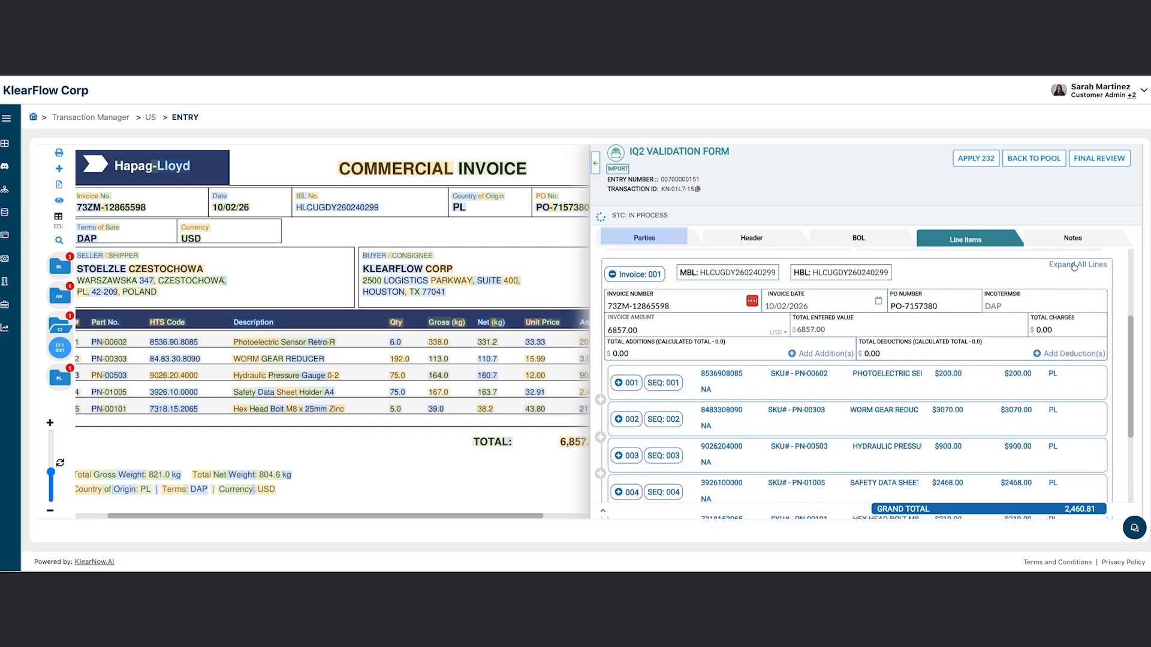
Step: Examine the entry's party details, header and transportation data, and bill of lading
click(641, 243)
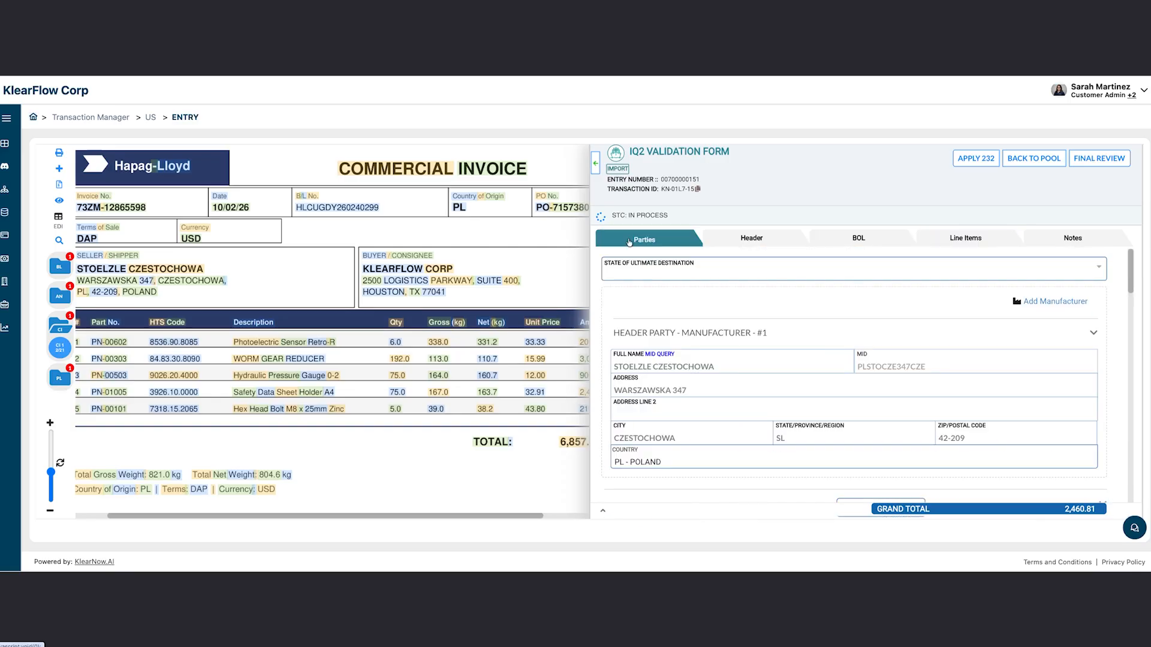
scroll(730, 372, down, 8)
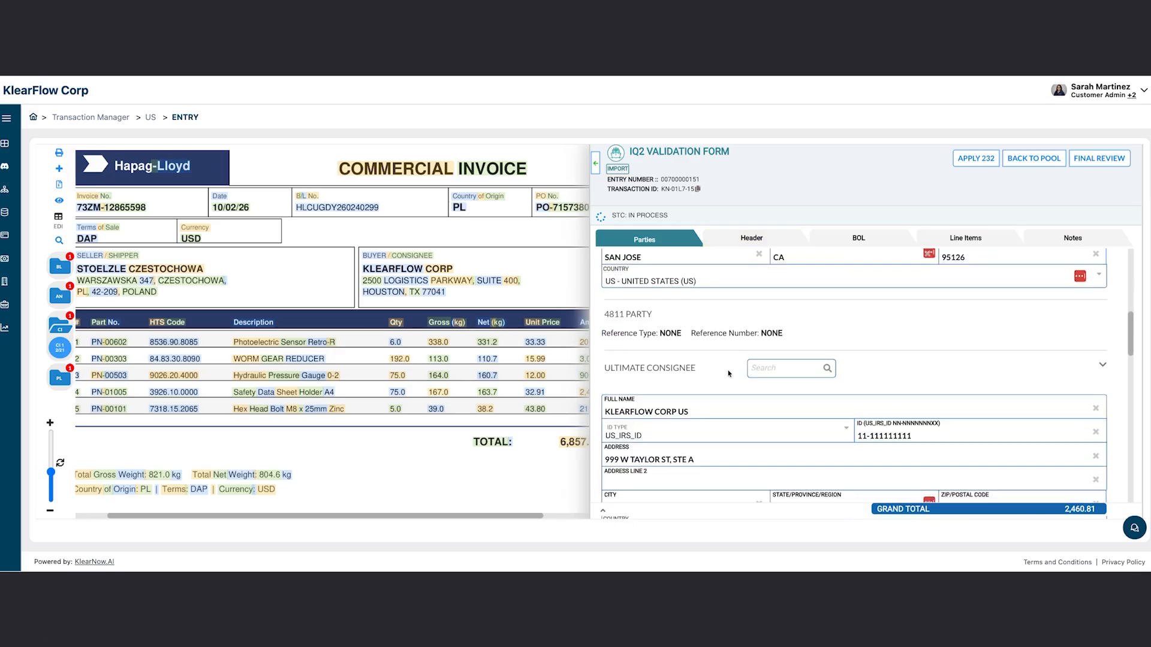
scroll(729, 374, down, 5)
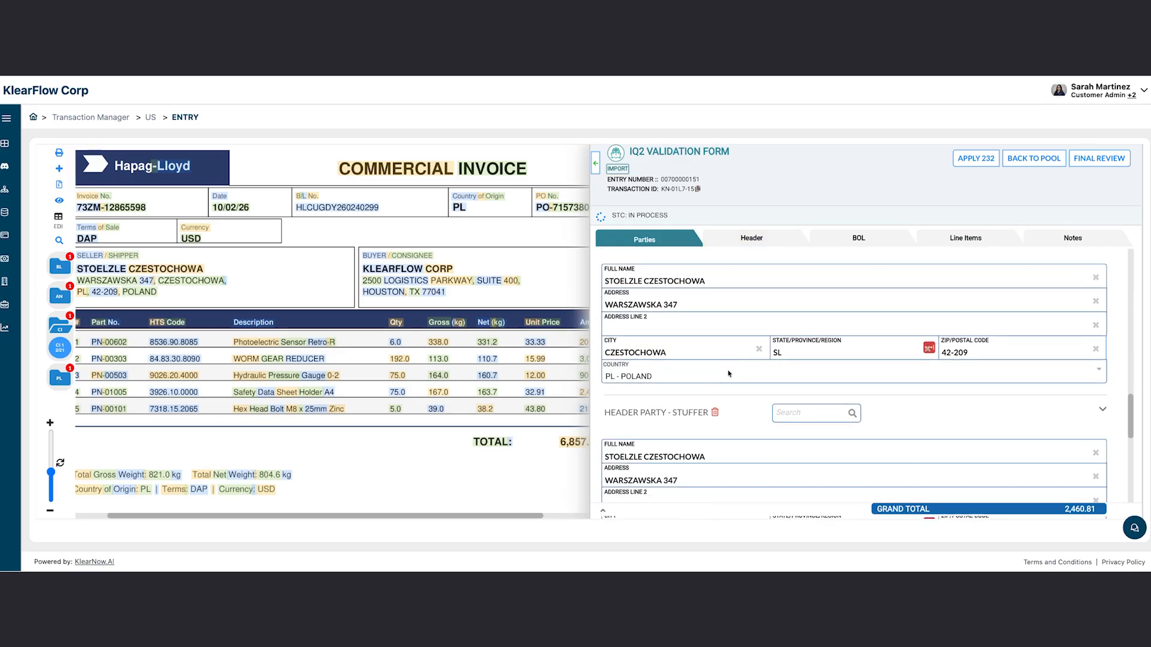
scroll(729, 374, down, 5)
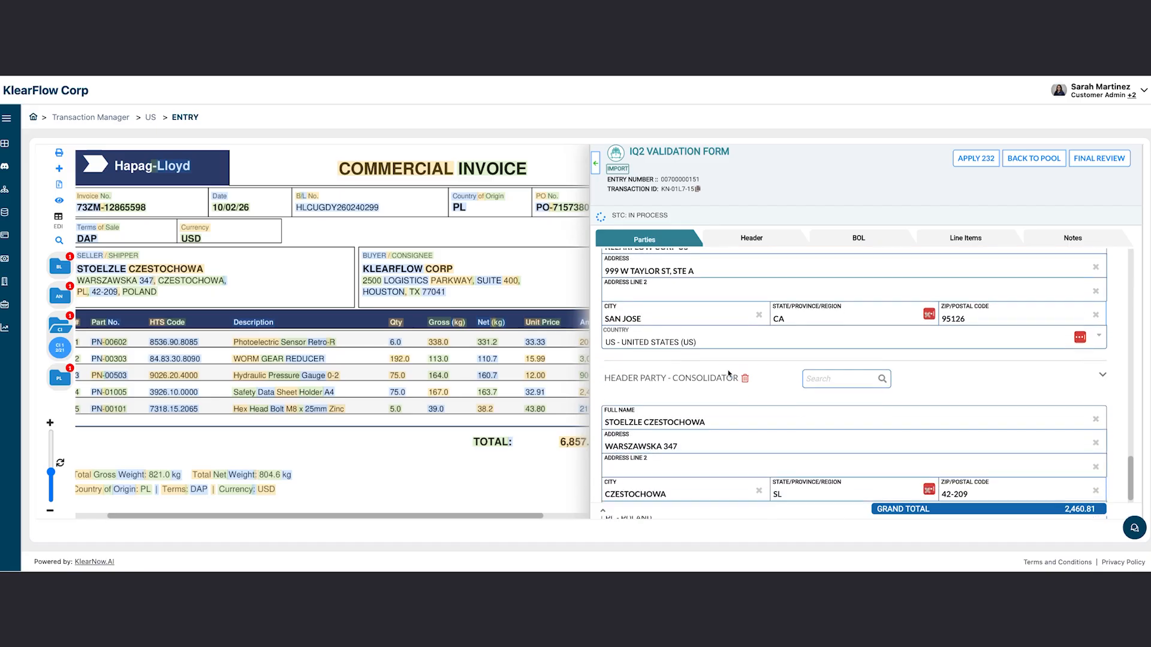
click(755, 241)
scroll(703, 349, down, 3)
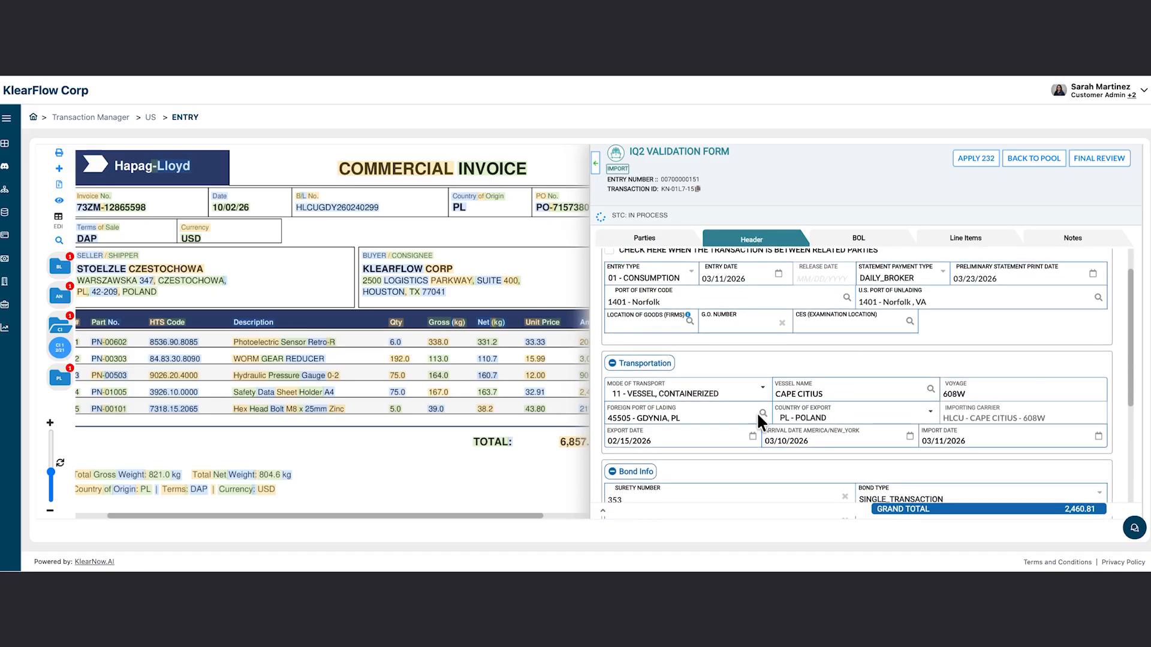
click(861, 240)
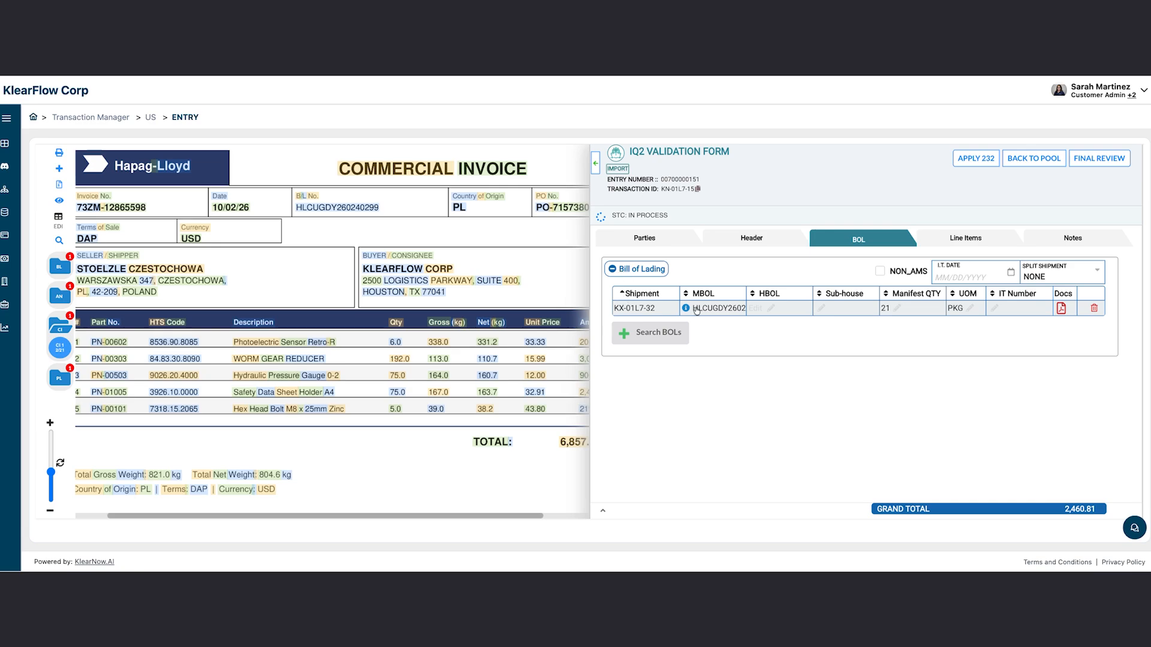
Step: Expand all line items of invoice 001 and examine their HTS codes, values, duties and fees
click(953, 236)
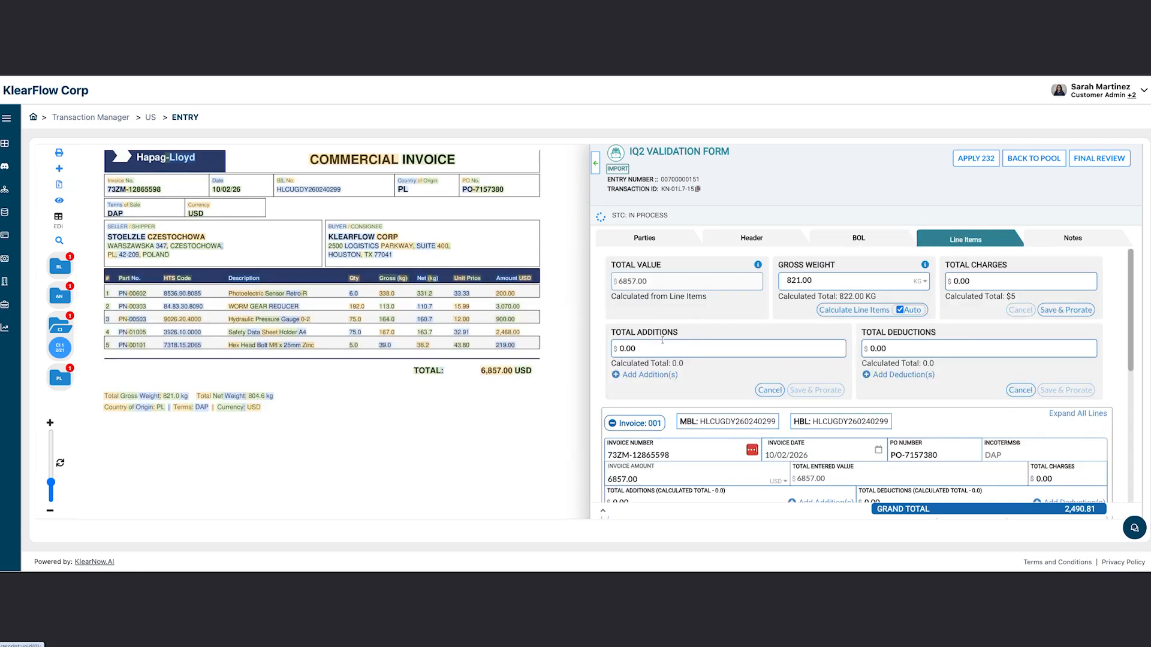
scroll(662, 340, down, 1)
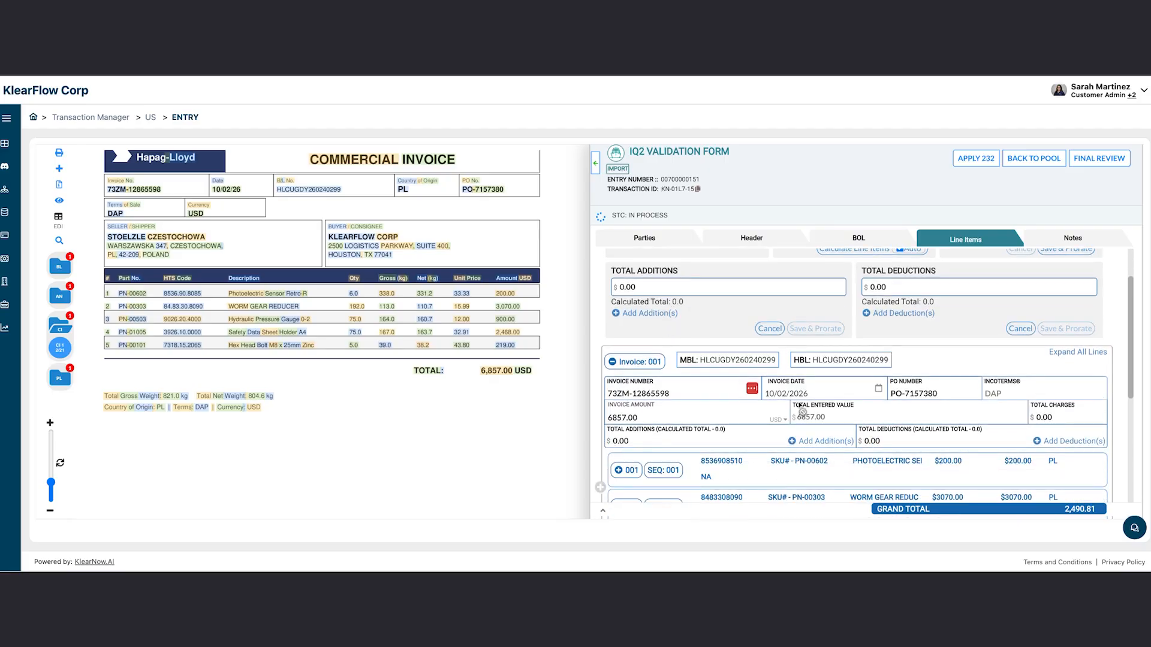
click(1077, 353)
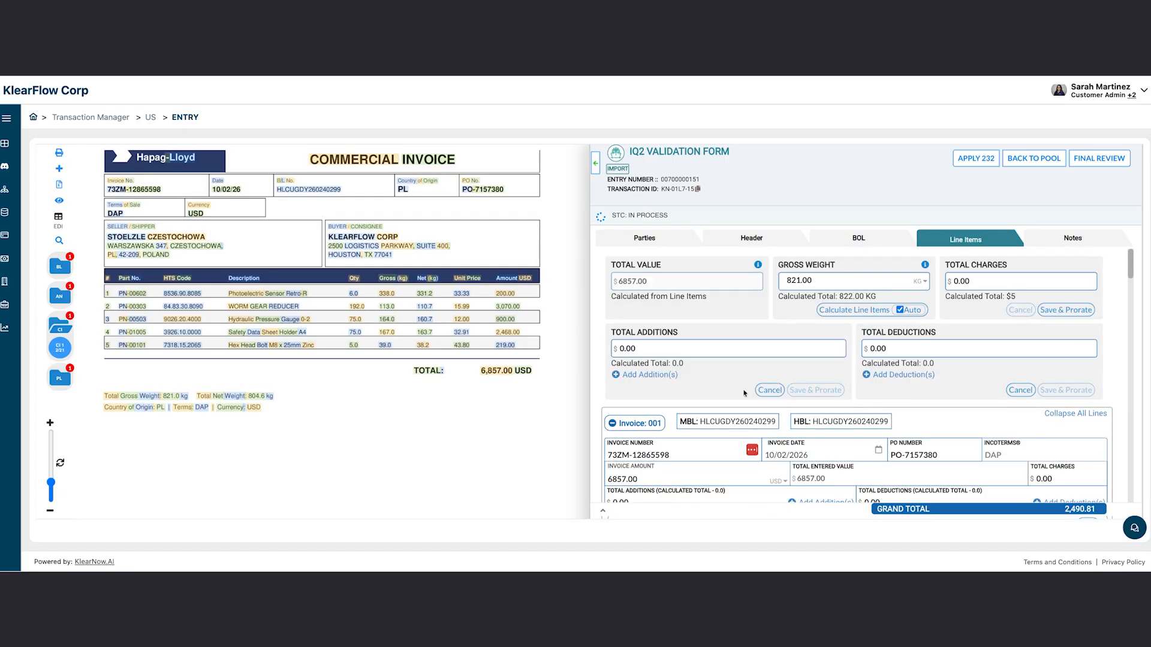
scroll(743, 394, down, 4)
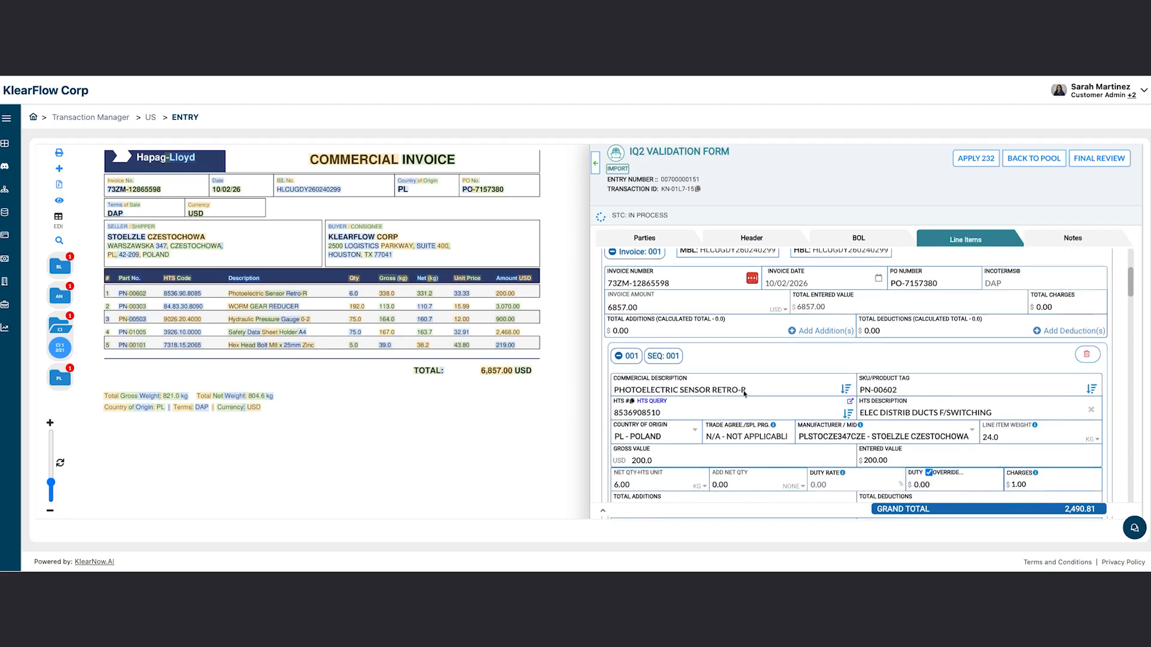
scroll(743, 394, down, 6)
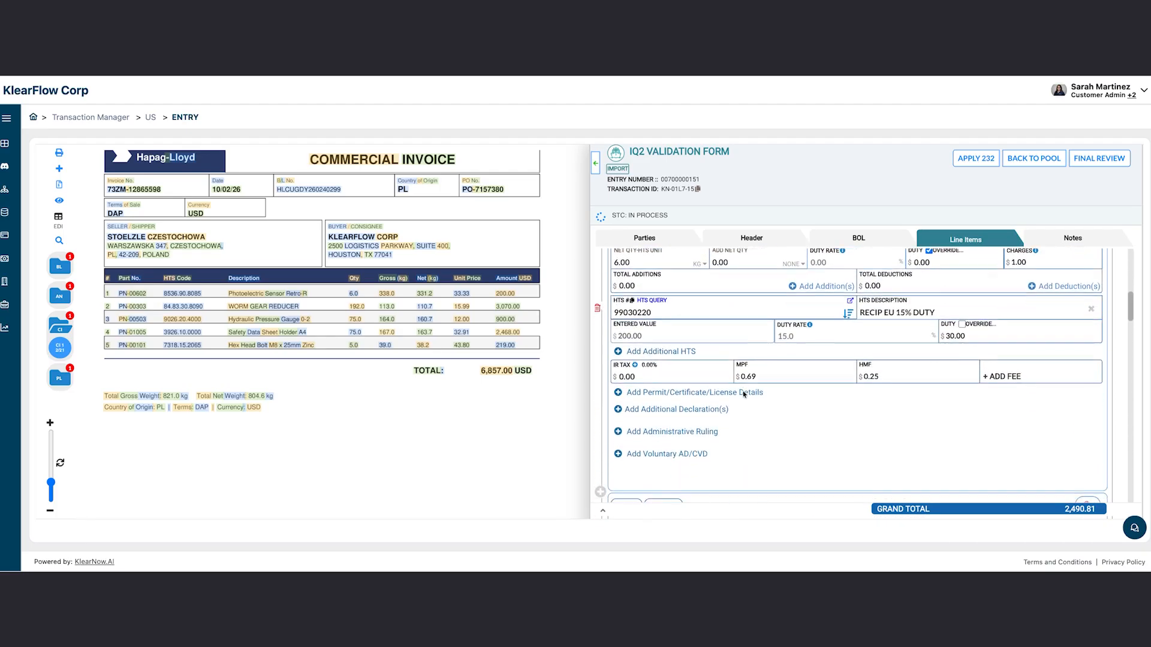
scroll(743, 394, down, 8)
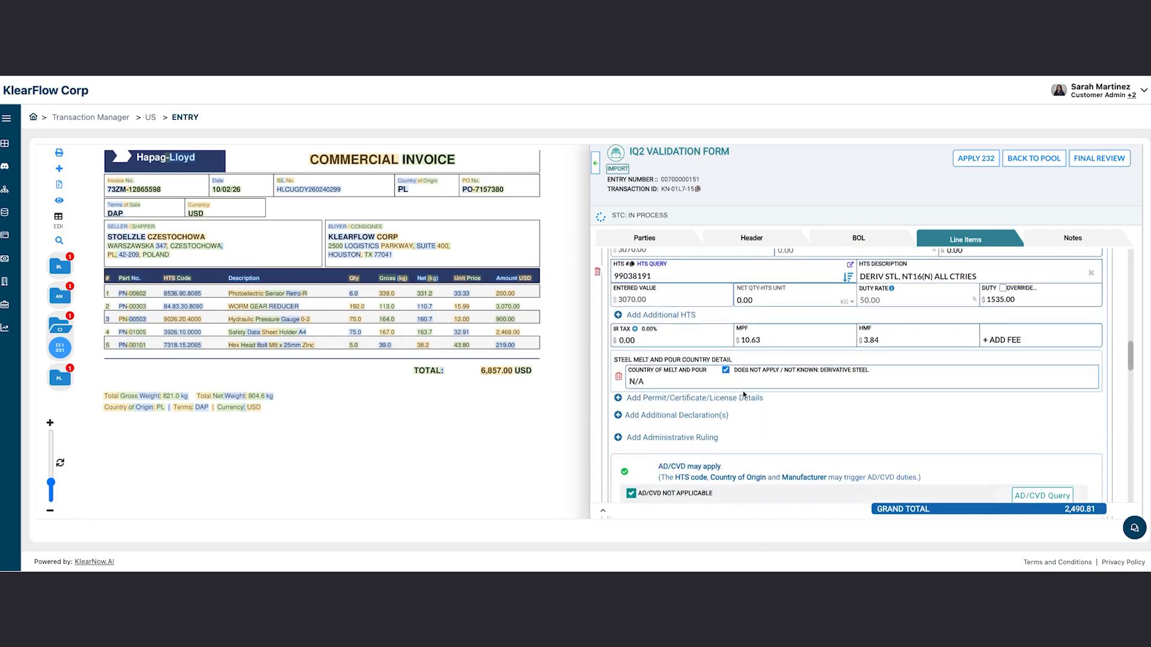
scroll(743, 394, down, 8)
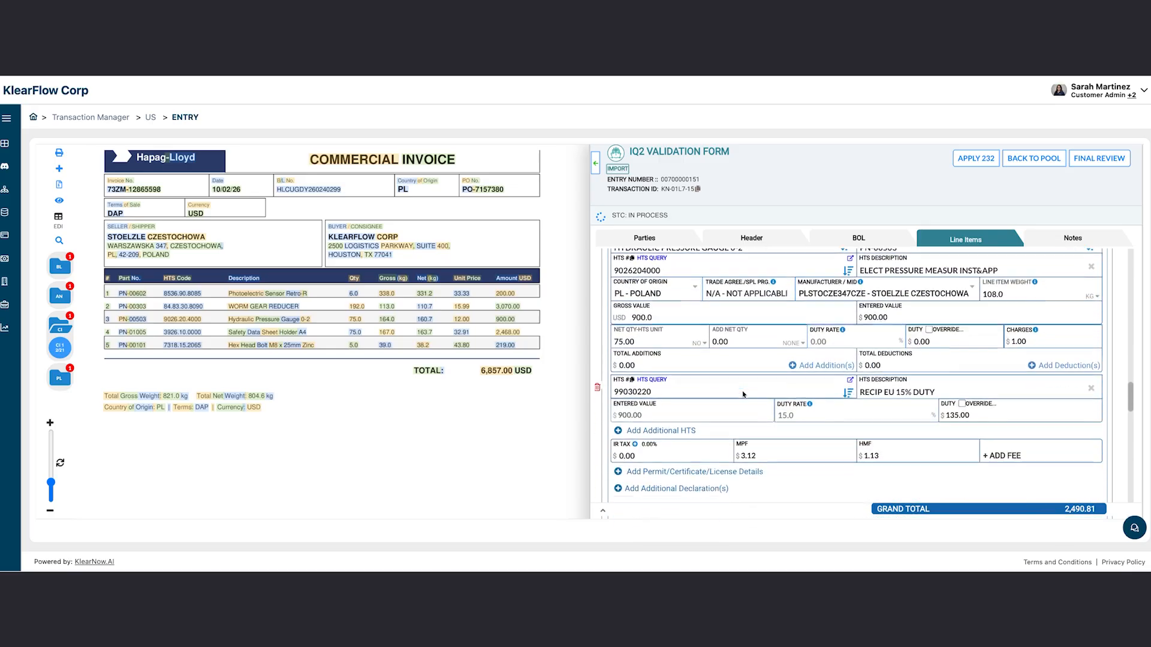
scroll(743, 394, down, 4)
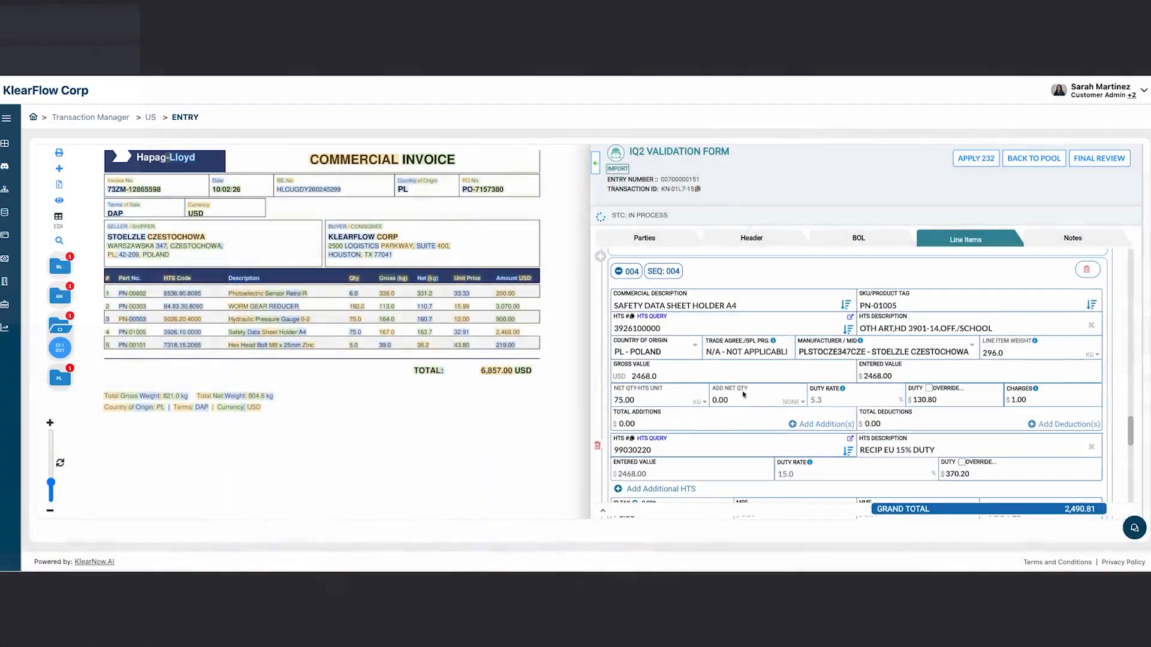
scroll(744, 394, down, 2)
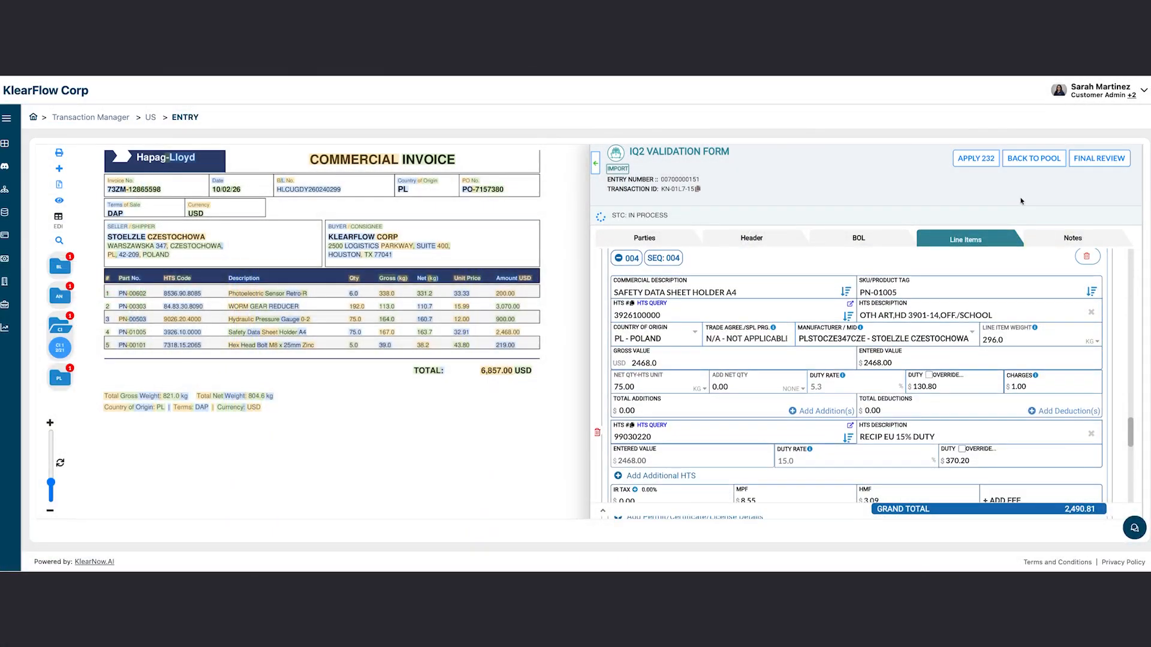
Step: Apply Section 232 and give the worm gear reducer line a total metal value of 1000 and metal quantity of 100
click(967, 158)
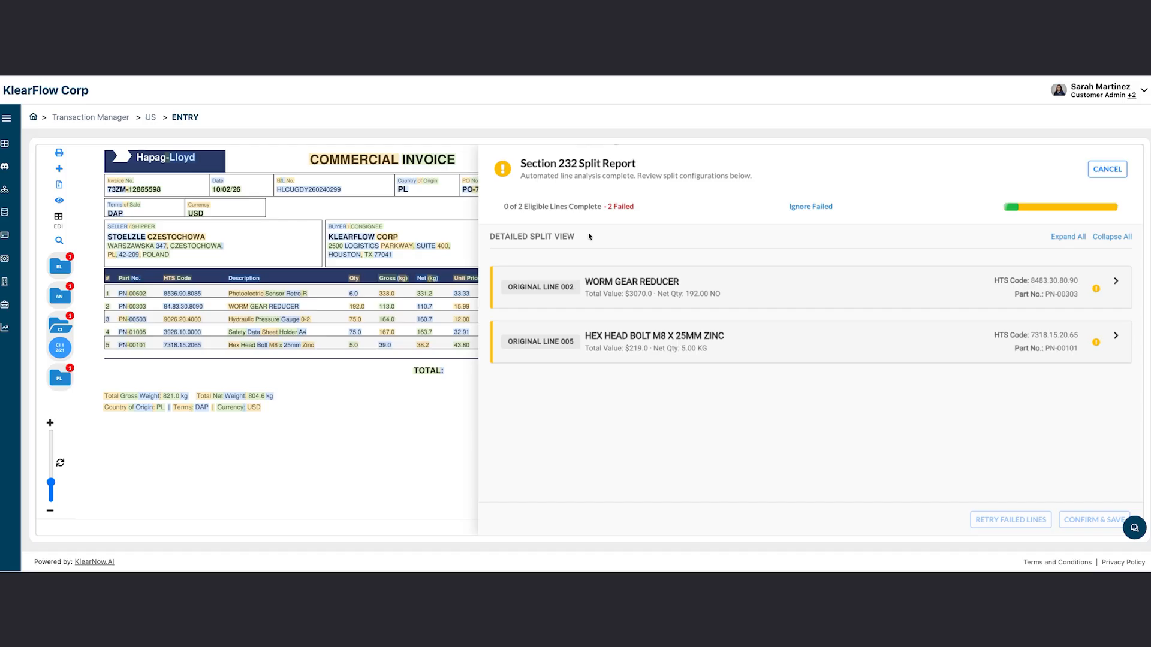
click(659, 287)
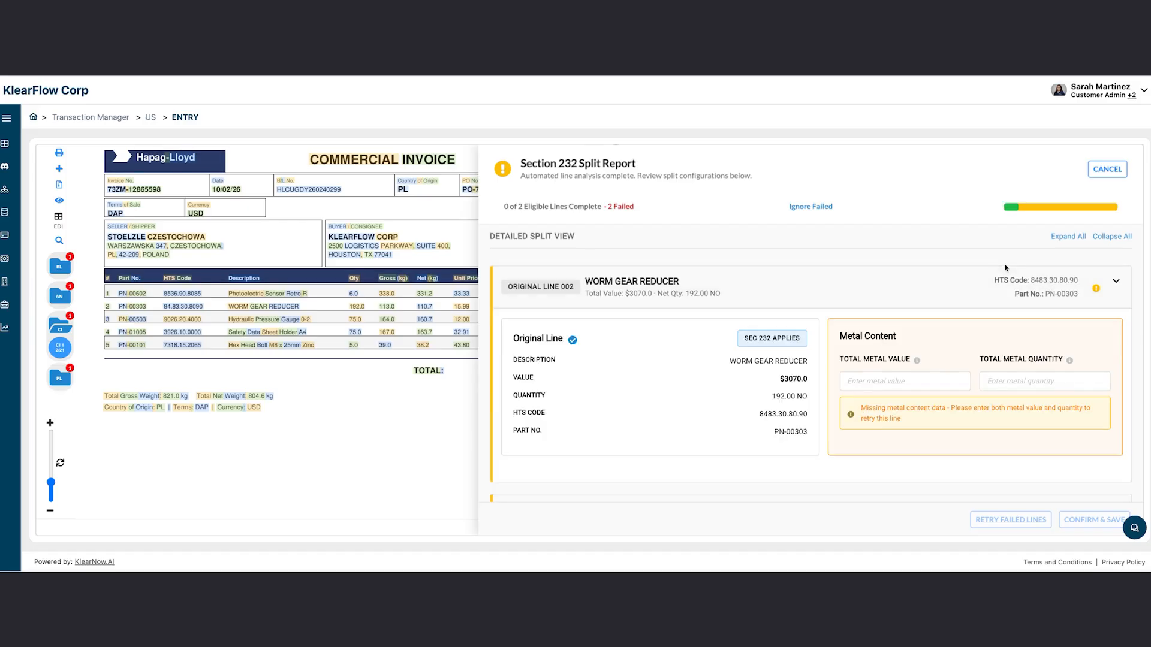
click(891, 380)
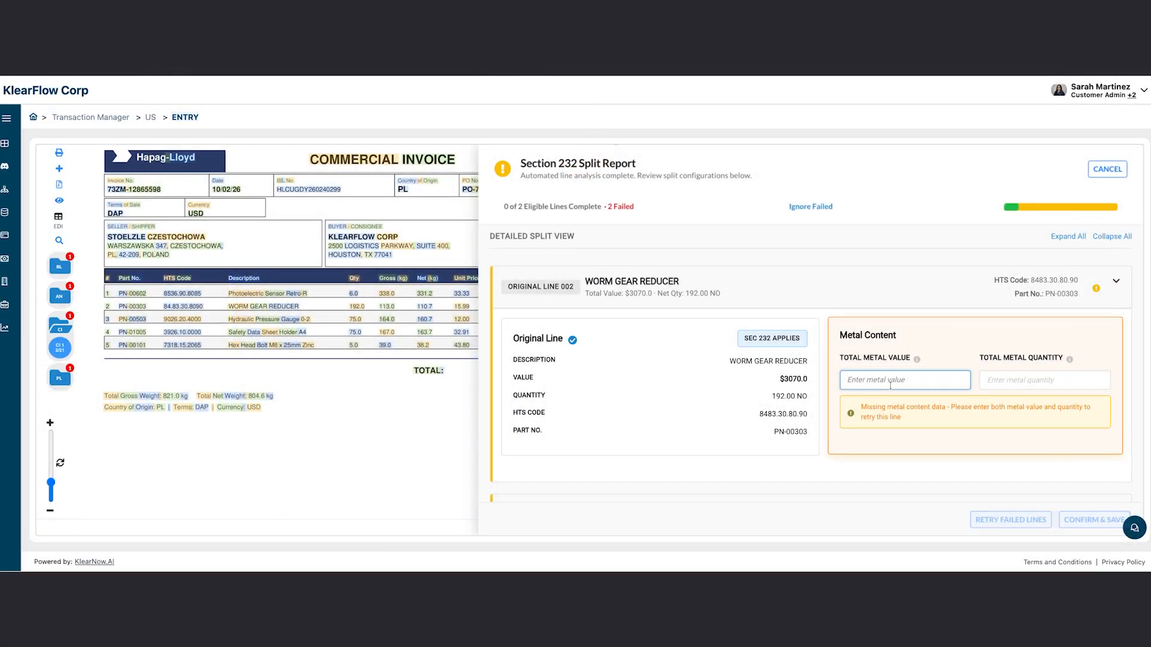
text(1000)
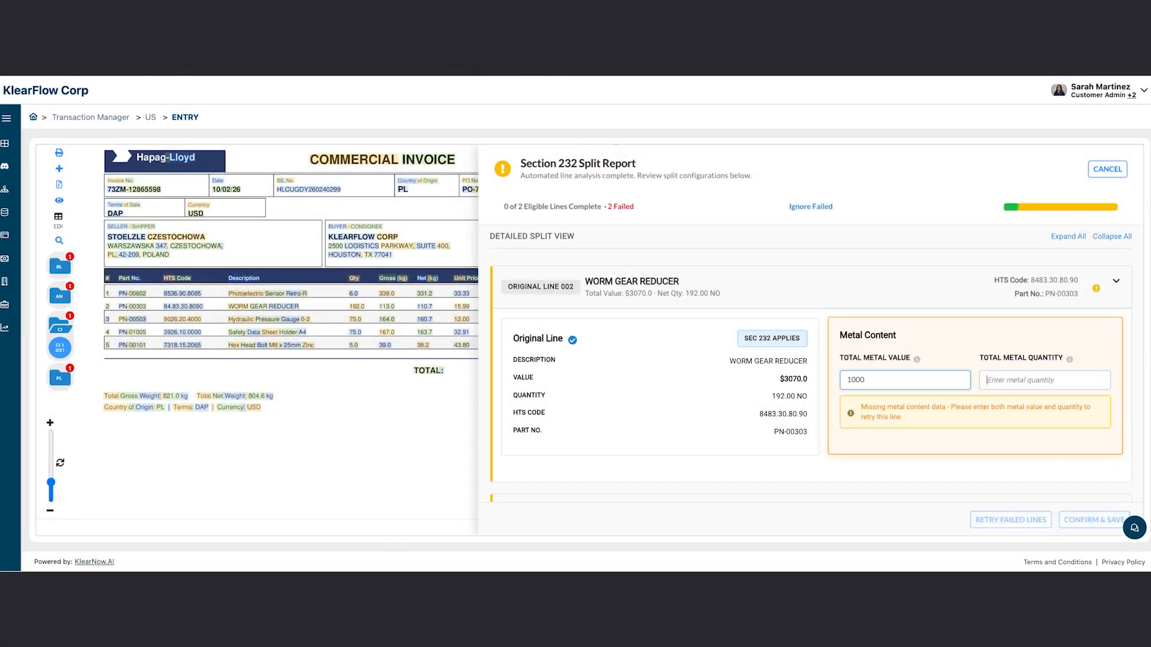
key(Tab)
text(100)
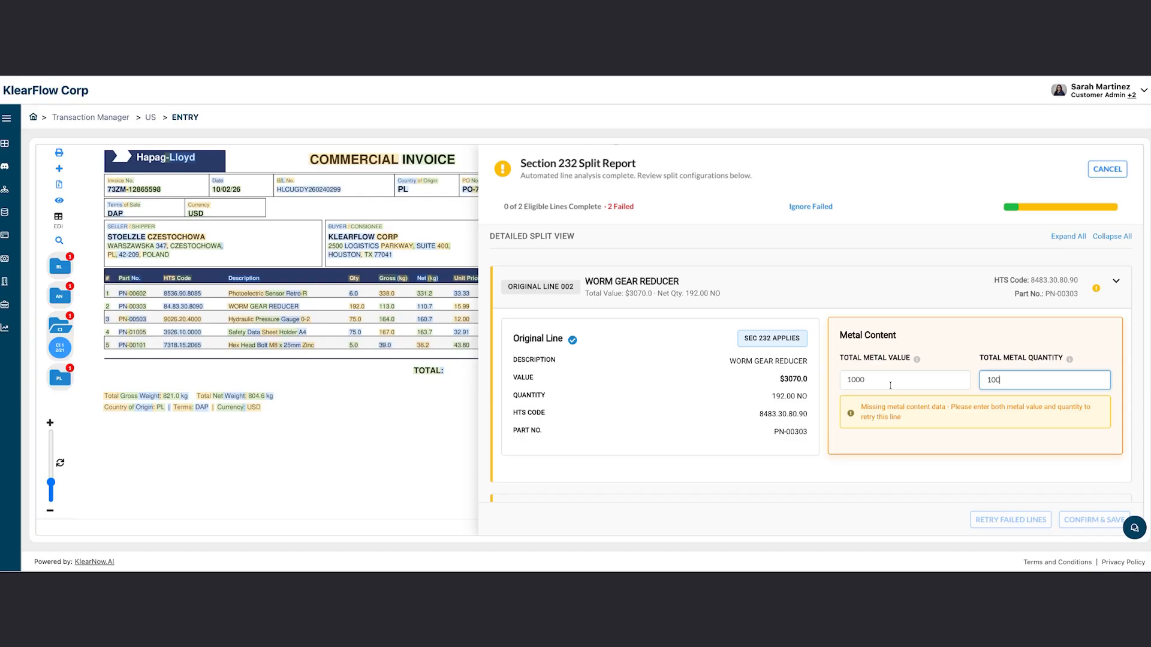
Step: Give the hex head bolt line a total metal value of 50 and metal quantity of 1, and retry the failed lines
scroll(893, 388, down, 4)
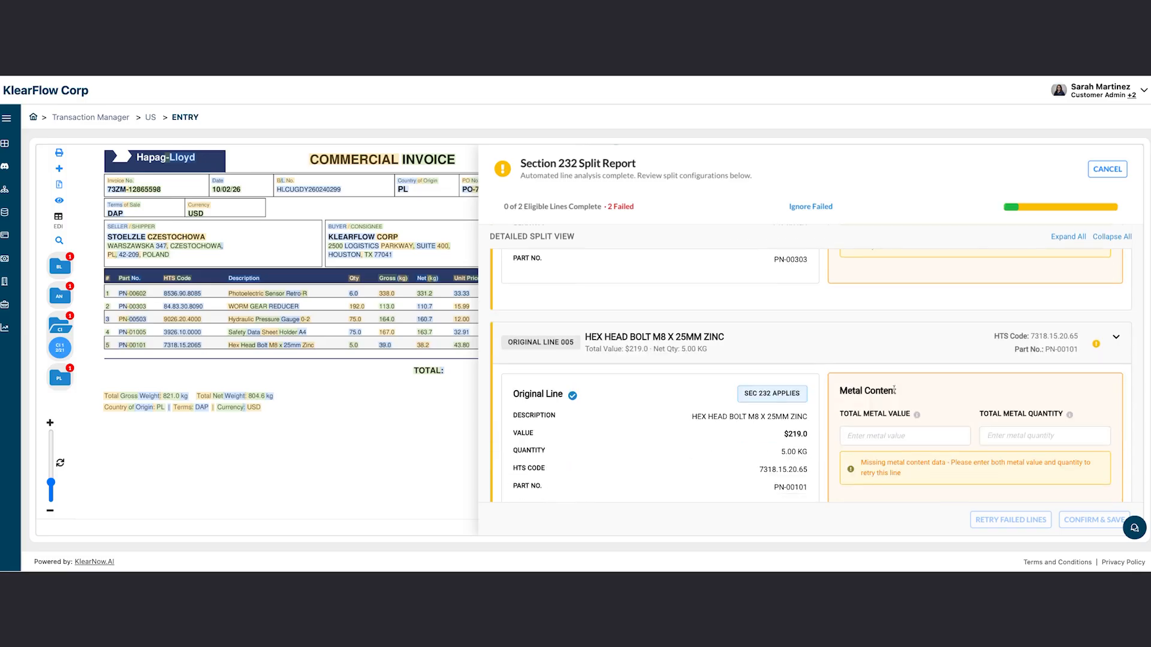
click(875, 436)
text(50)
key(Tab)
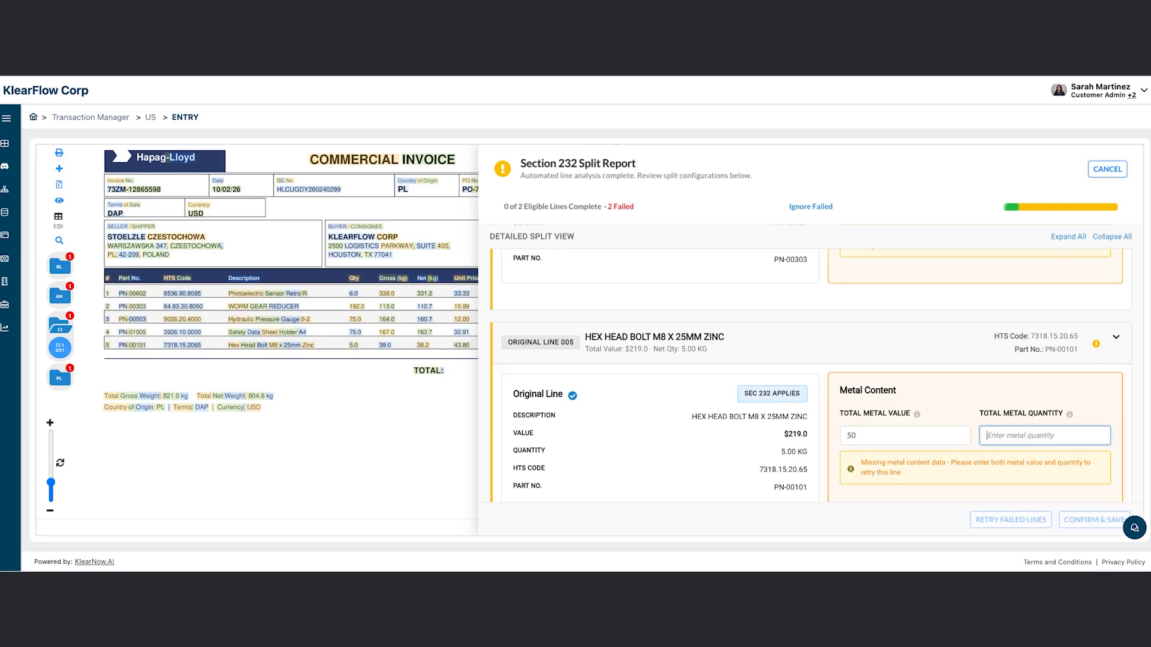
text(1)
click(1007, 520)
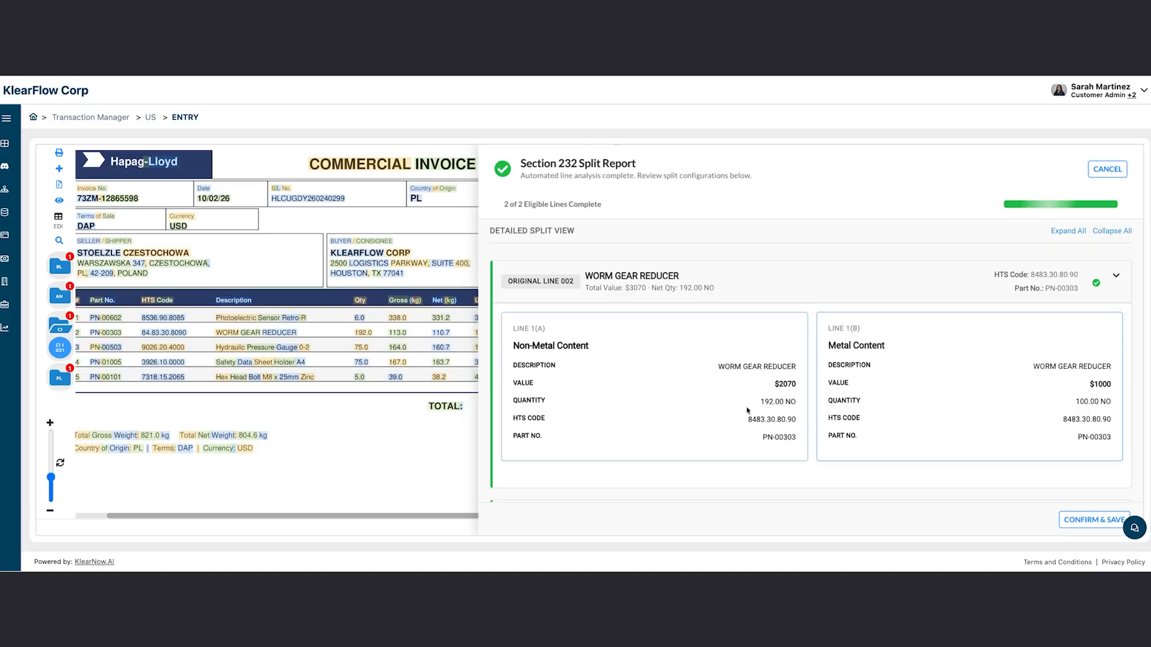
Step: Review the metal and non-metal splits of both lines, and confirm and save the Section 232 split
scroll(746, 407, down, 1)
scroll(911, 391, down, 4)
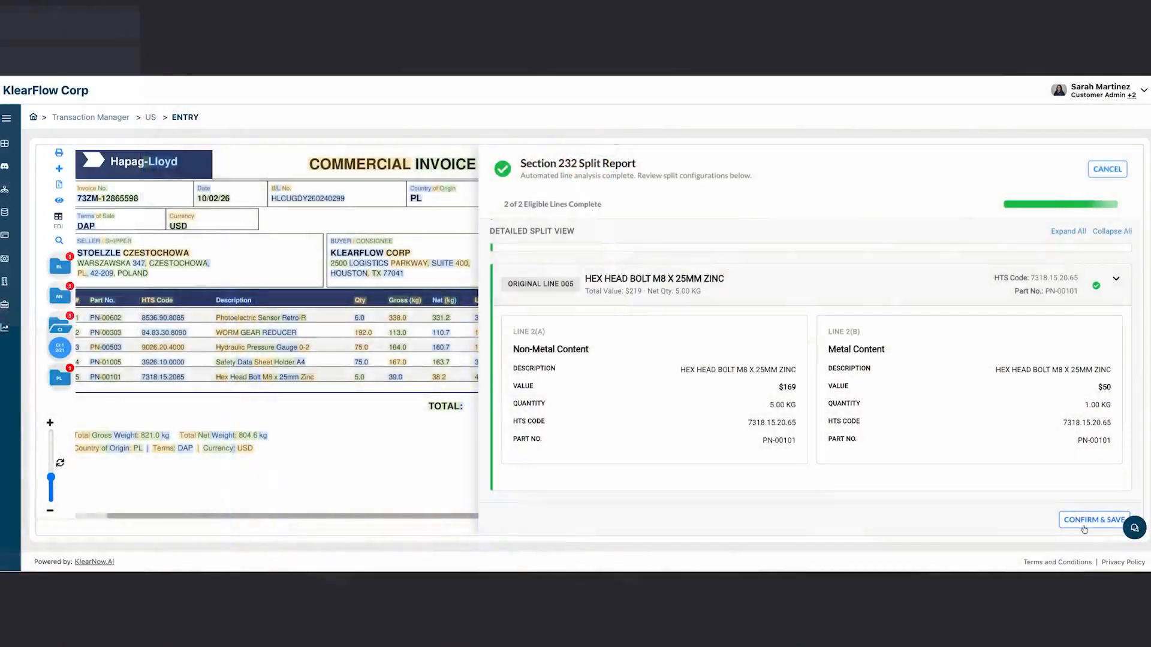
click(1083, 528)
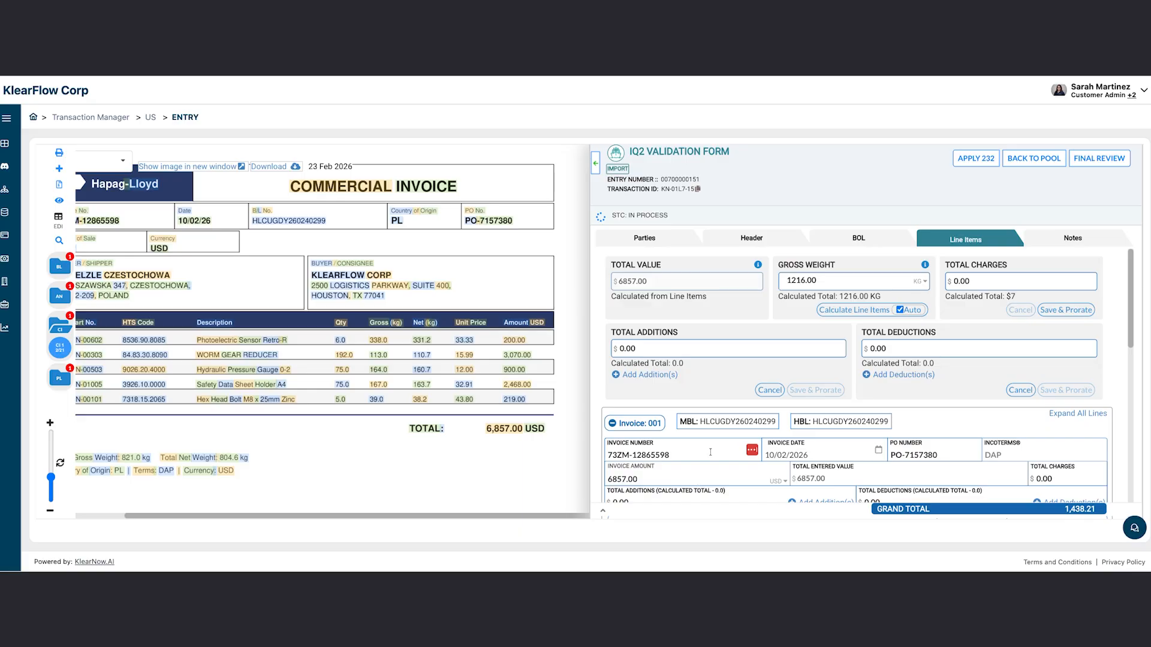
Step: Expand all line items and examine the HTS codes, duties and melt-and-pour details of the split worm gear reducer lines
click(1066, 415)
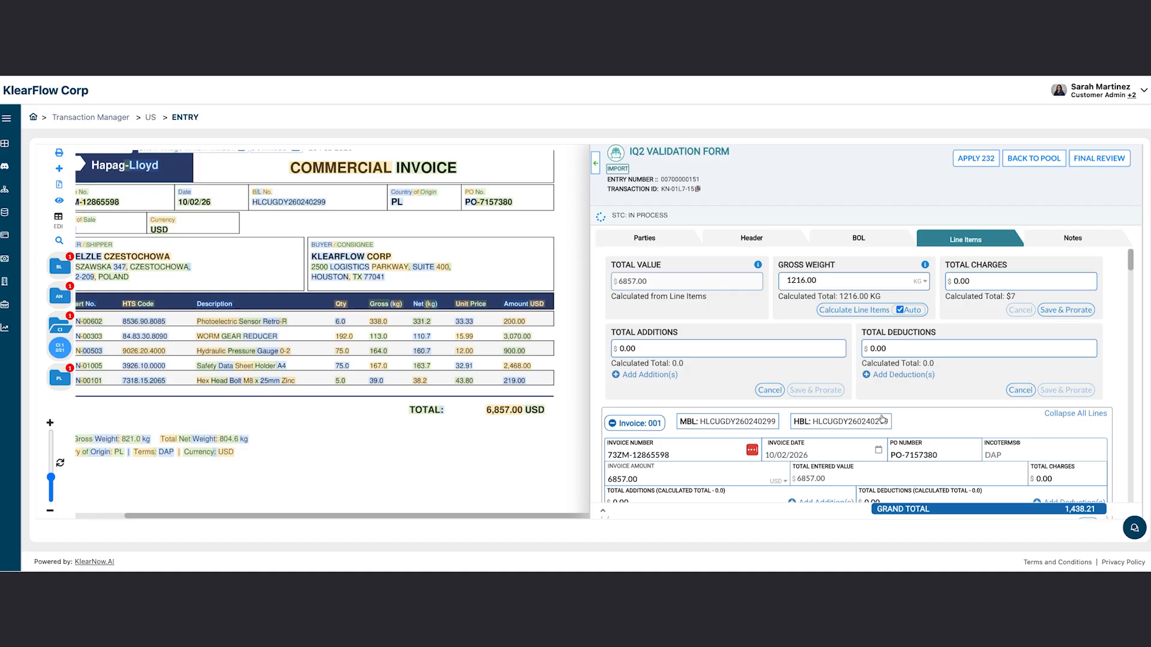
scroll(882, 419, down, 5)
scroll(881, 419, down, 10)
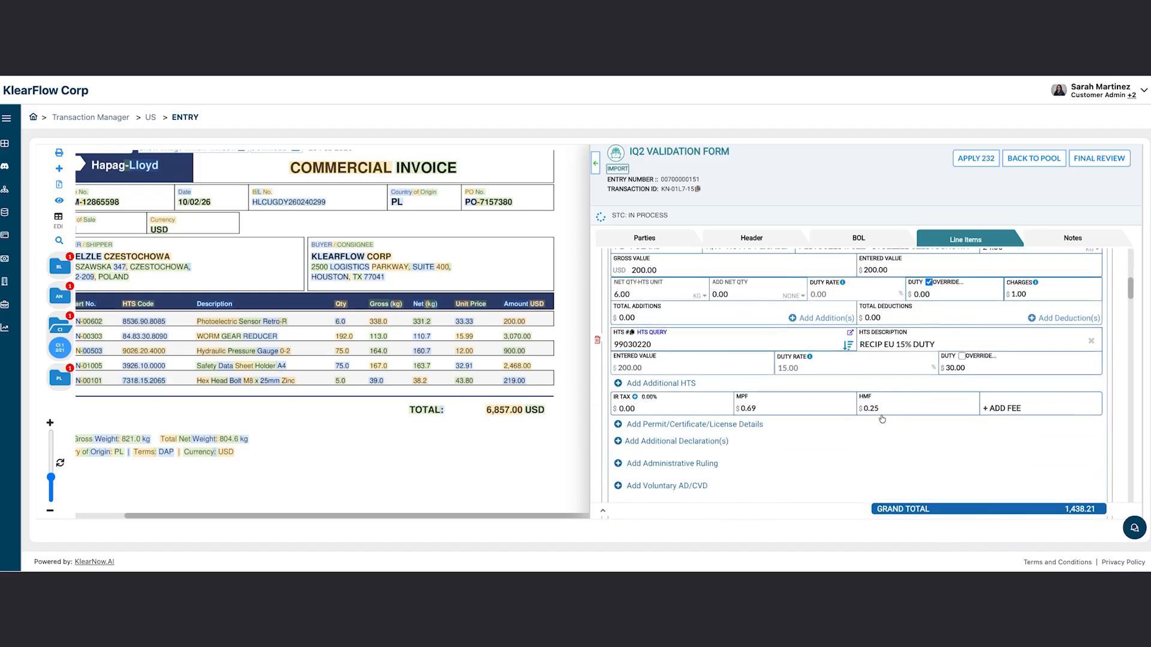
scroll(882, 419, down, 2)
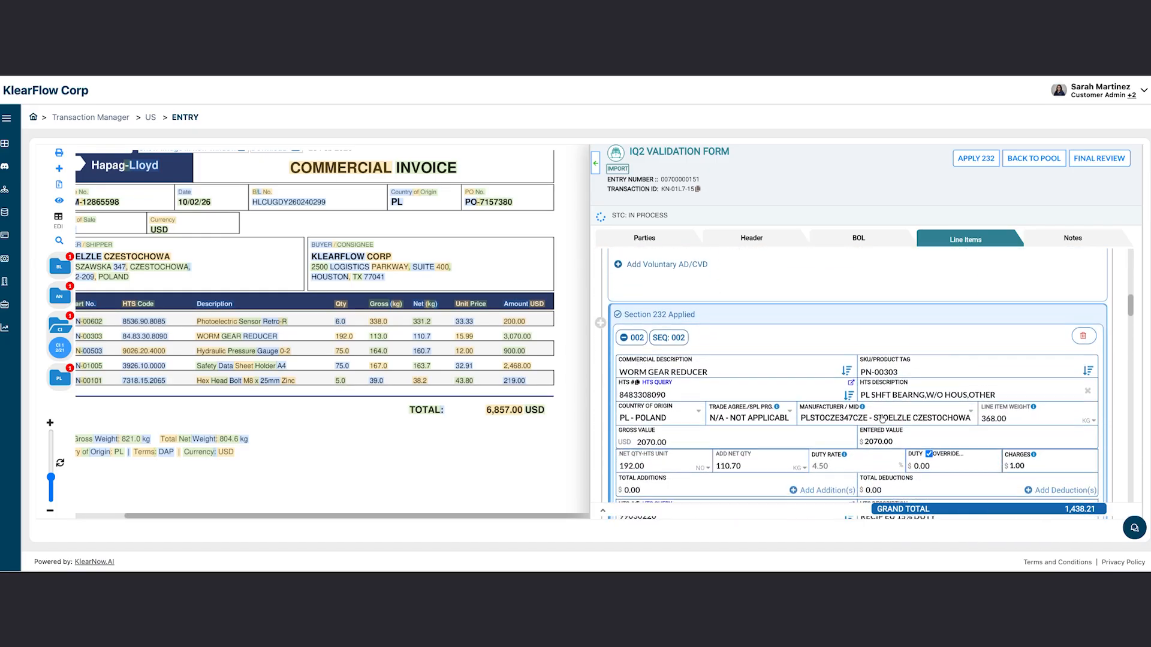
scroll(668, 364, down, 7)
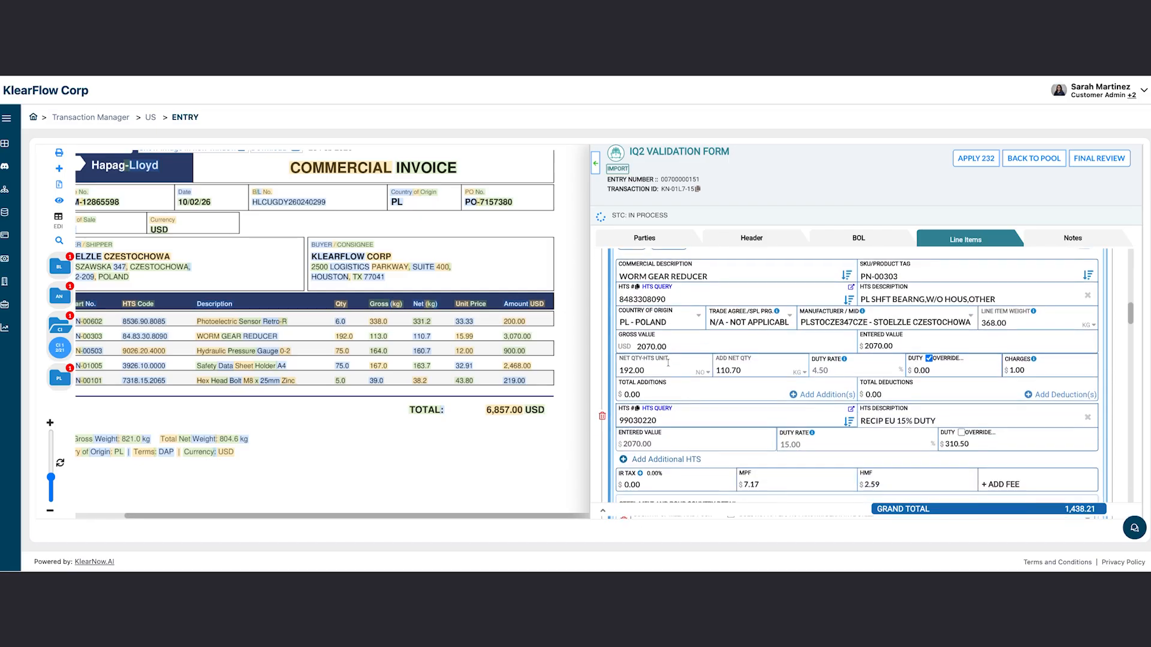
scroll(668, 363, down, 7)
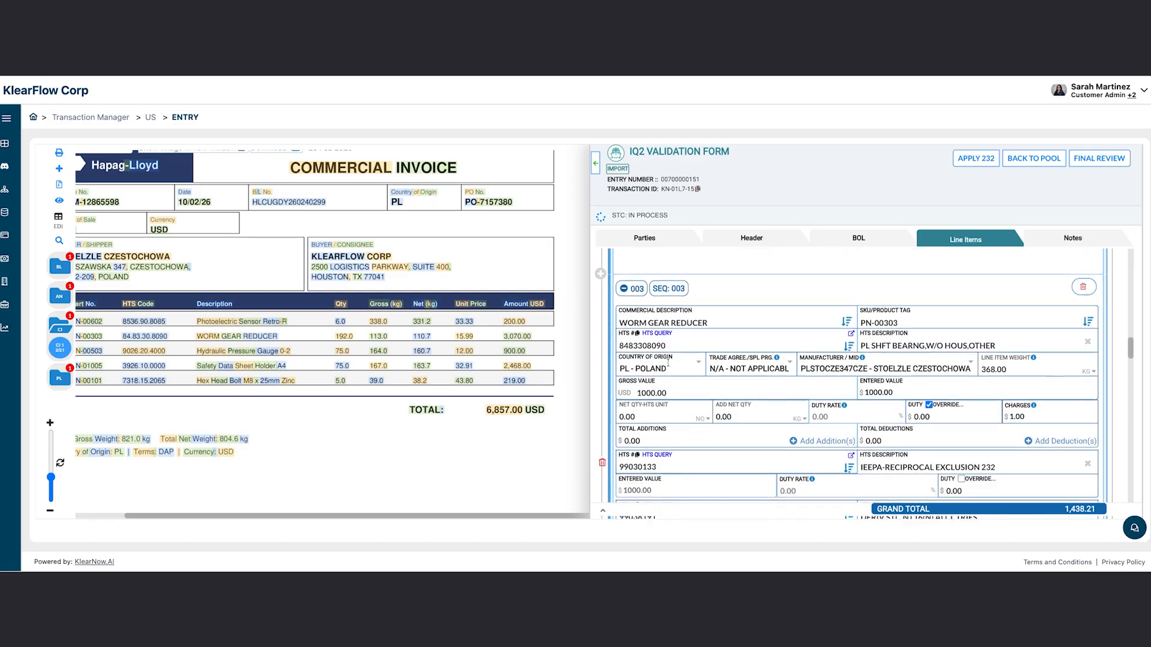
scroll(668, 363, down, 8)
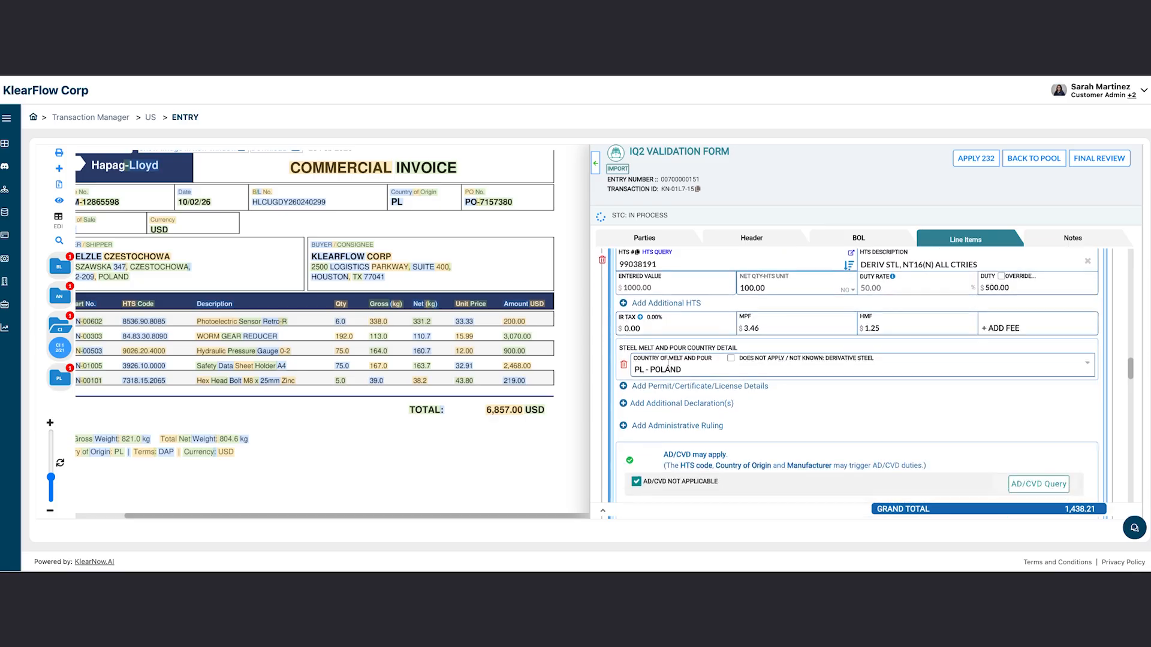
Step: Check the remaining line items through the split hex head bolt lines, and send the entry to final review
scroll(668, 363, down, 8)
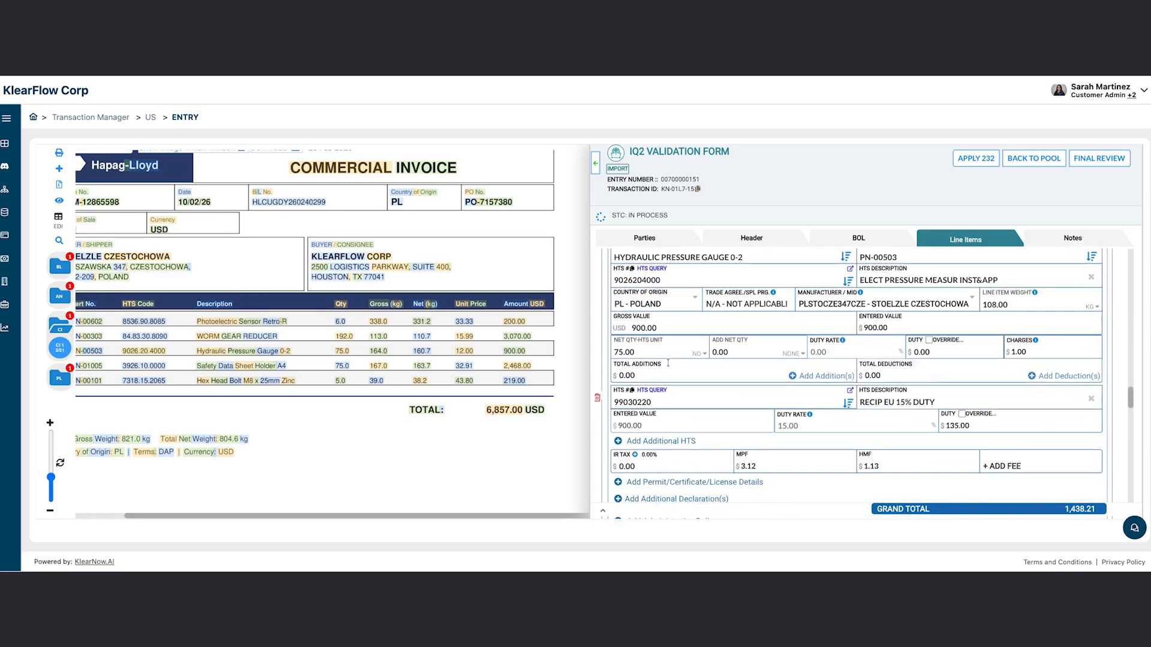
scroll(668, 364, down, 8)
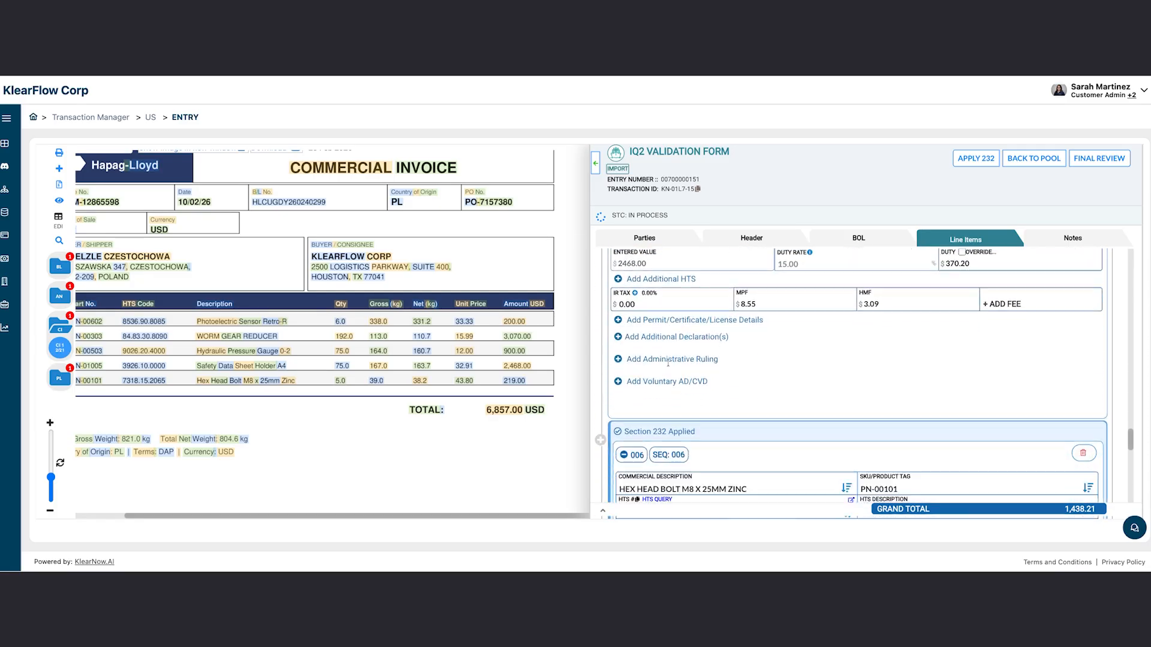
scroll(667, 363, down, 5)
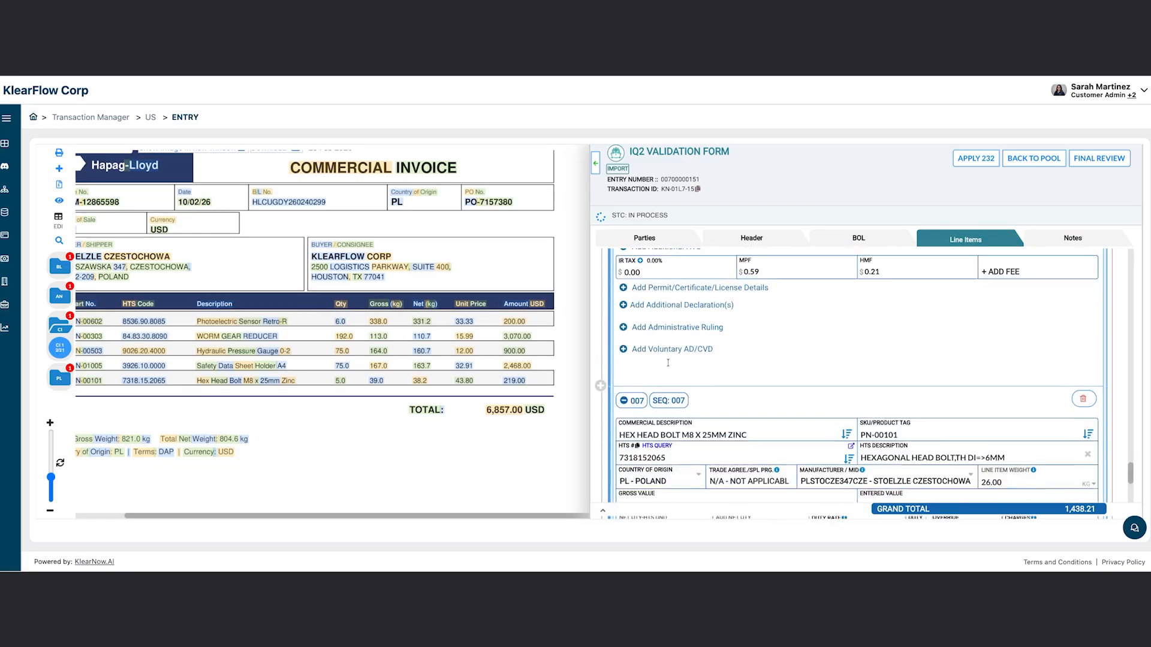
scroll(662, 371, down, 2)
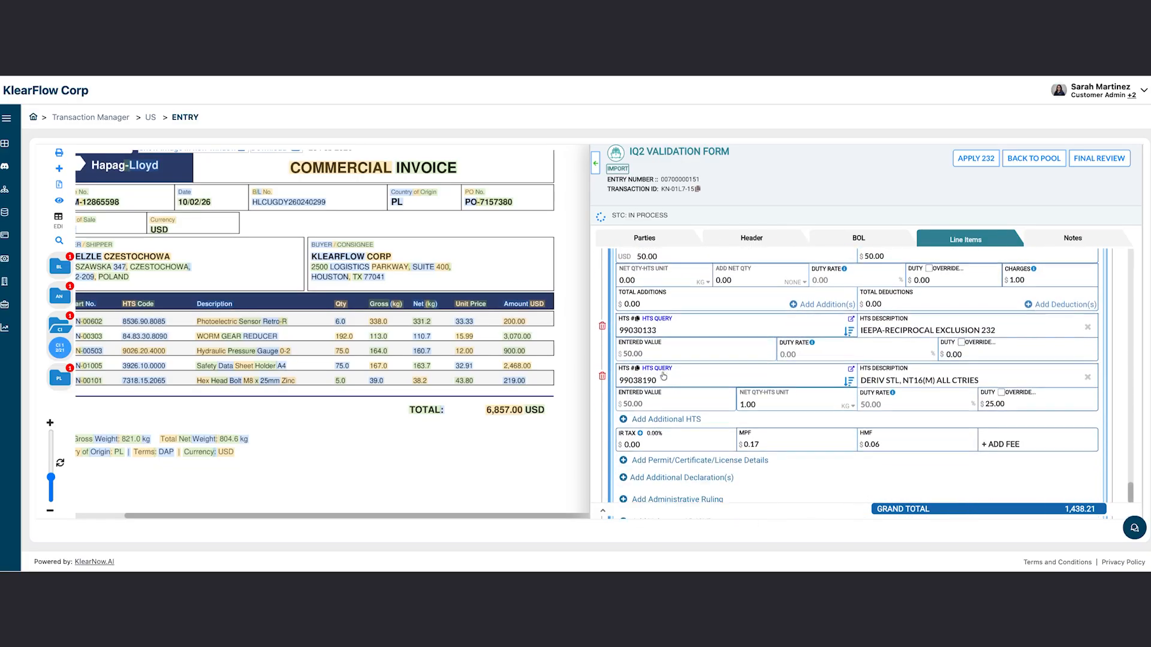
scroll(780, 368, up, 3)
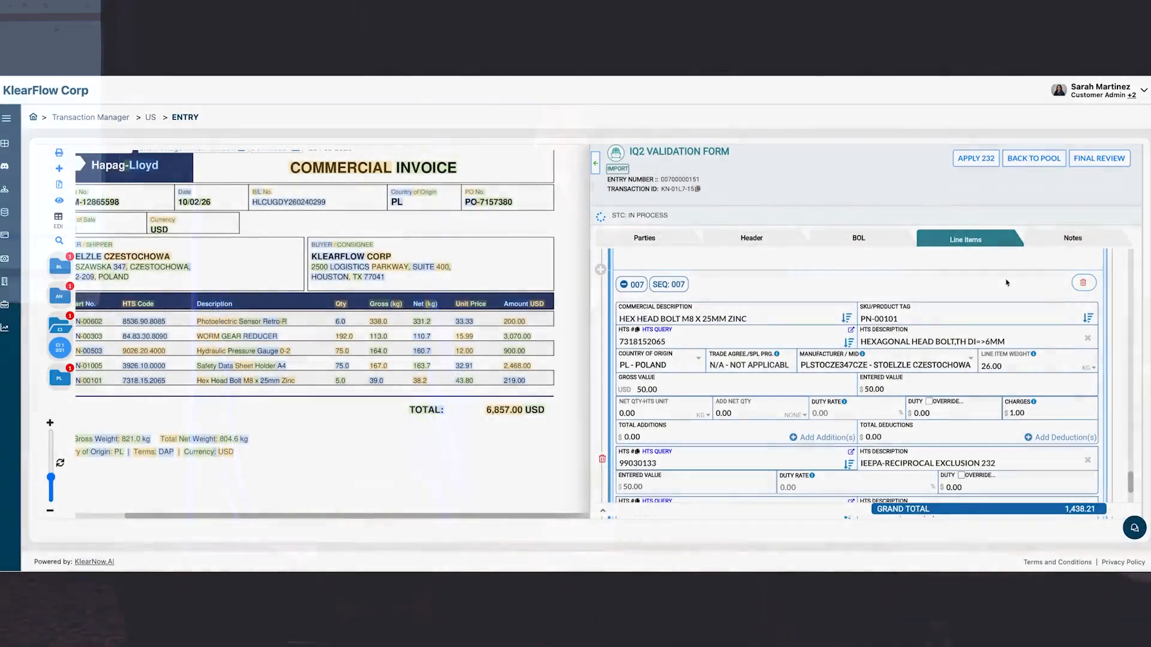
click(1093, 159)
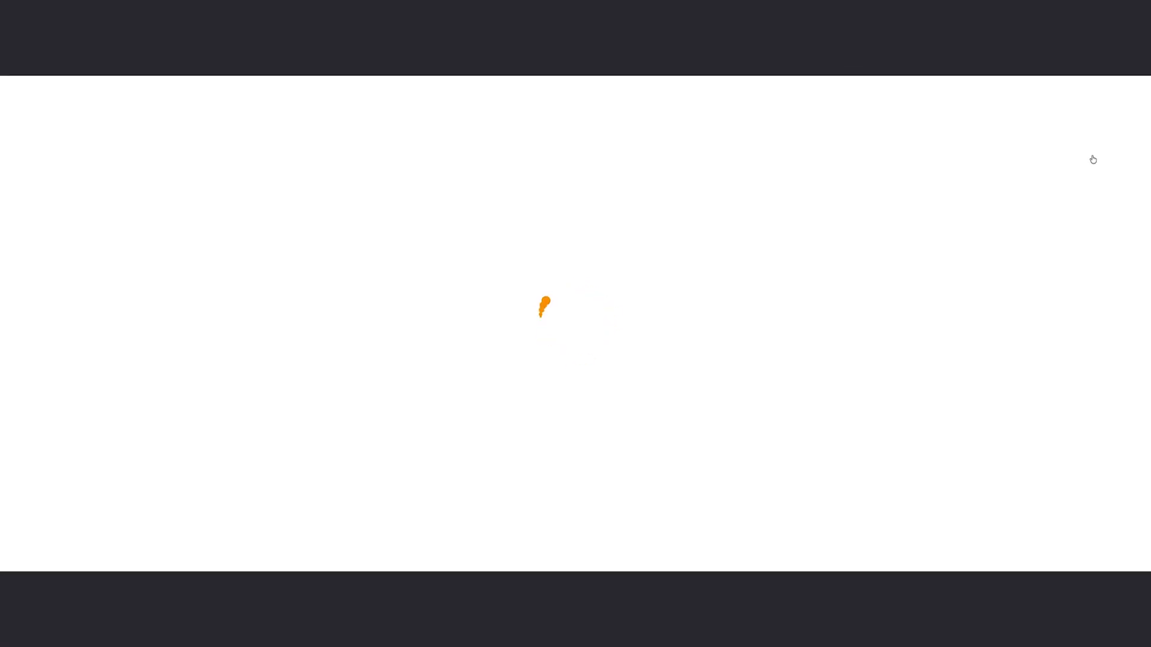